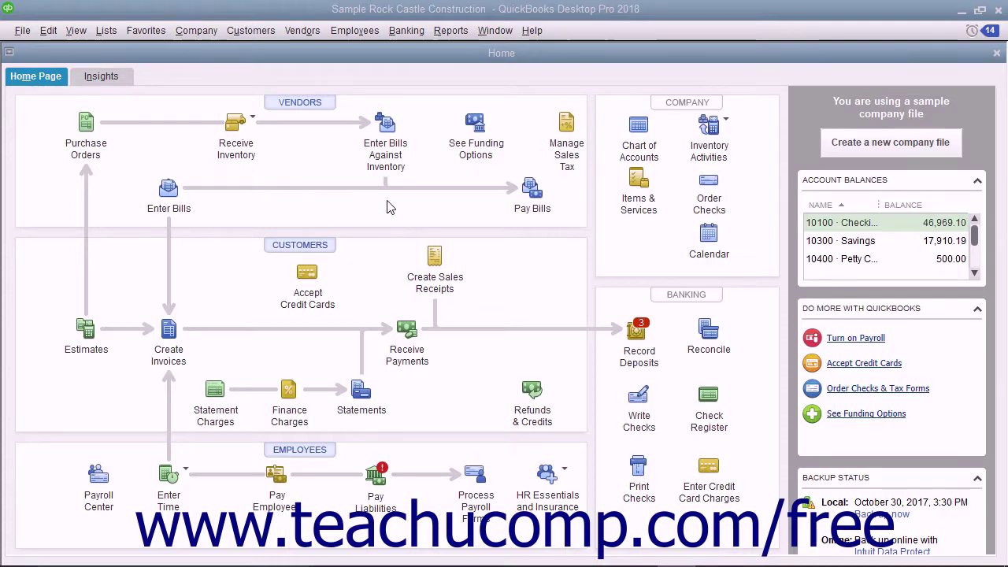
Open Create Statements from the Customers menu and set the statement date to December 15, 2022
{"action": "left_click", "coordinate": [250, 30]}
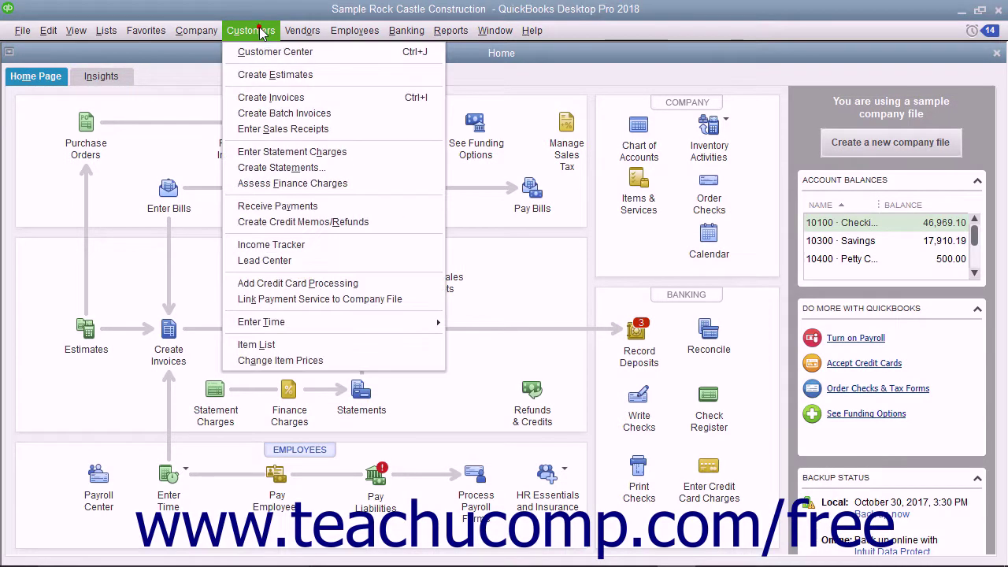
{"action": "left_click", "coordinate": [285, 167]}
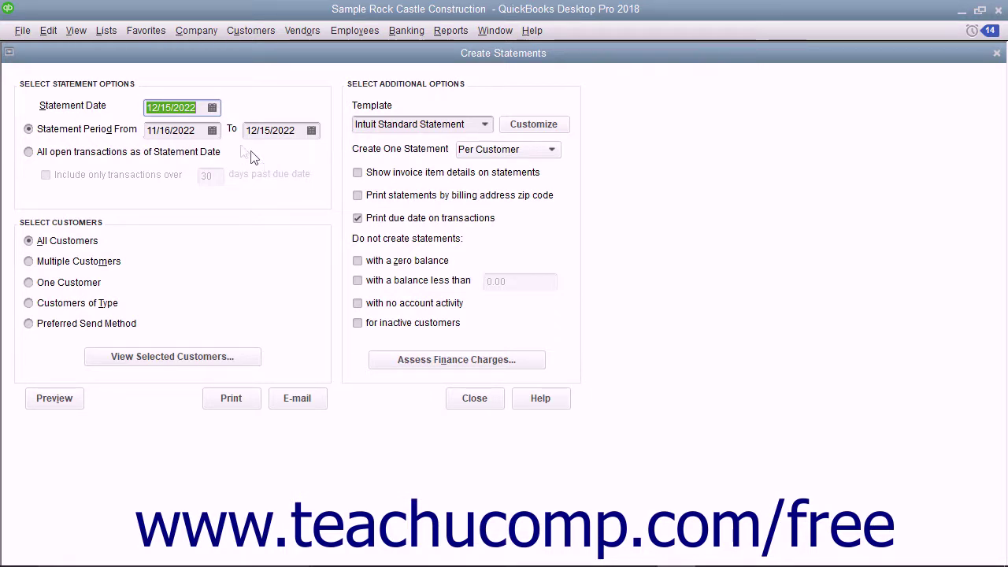
{"action": "left_click", "coordinate": [213, 108]}
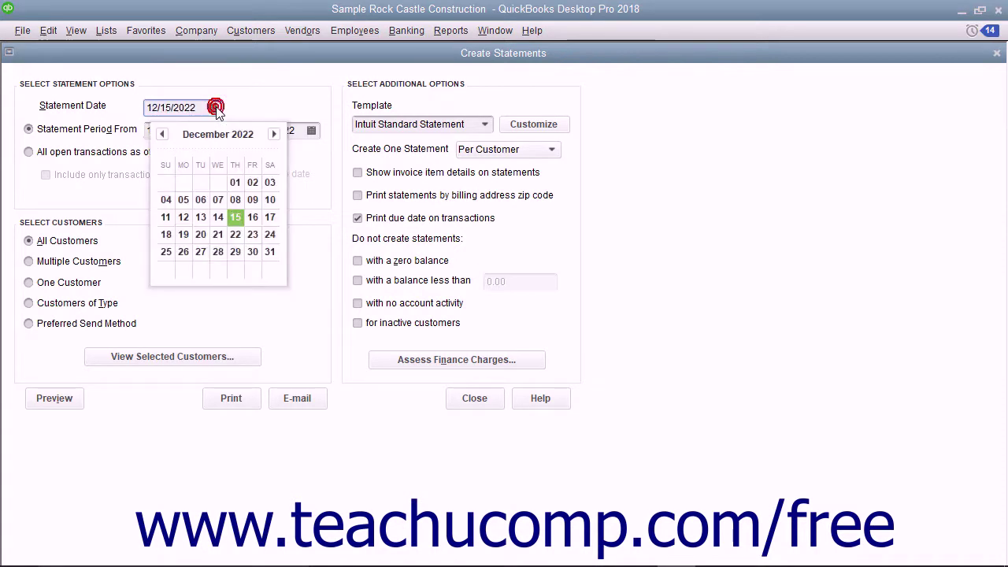
{"action": "left_click", "coordinate": [237, 215]}
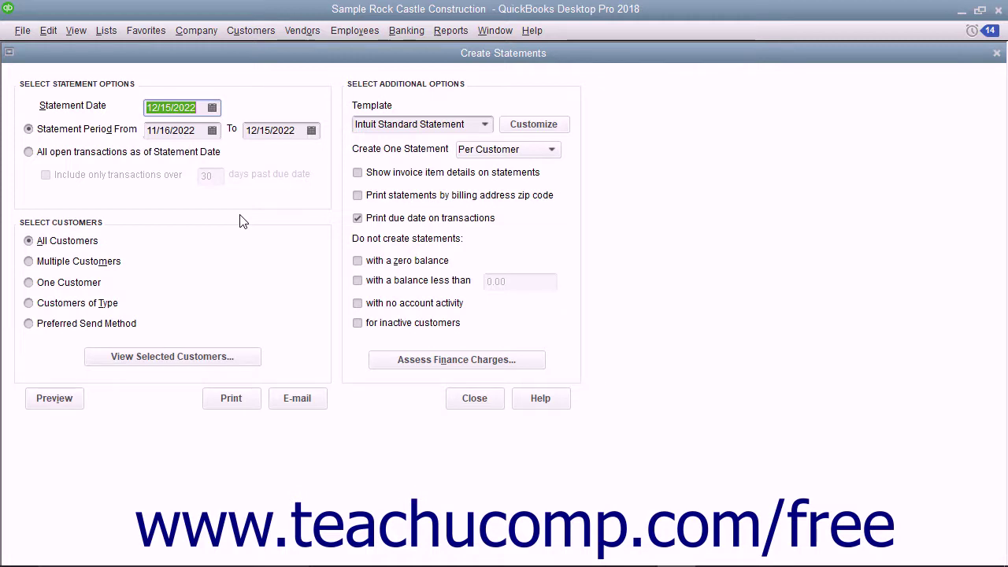
Settle on 'All open transactions as of Statement Date' instead of the 11/16–12/15/2022 statement period
{"action": "left_click", "coordinate": [28, 130]}
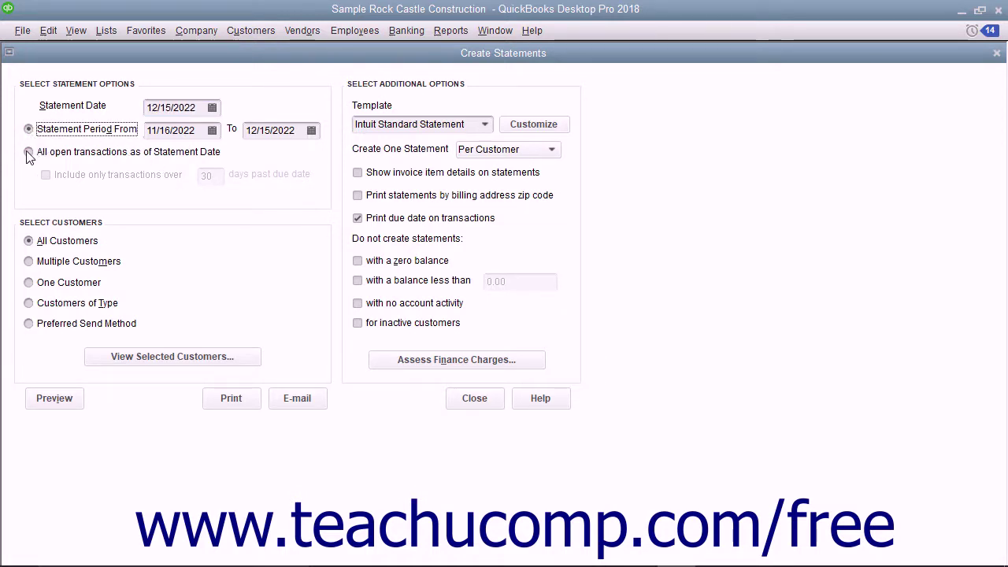
{"action": "left_click", "coordinate": [28, 152]}
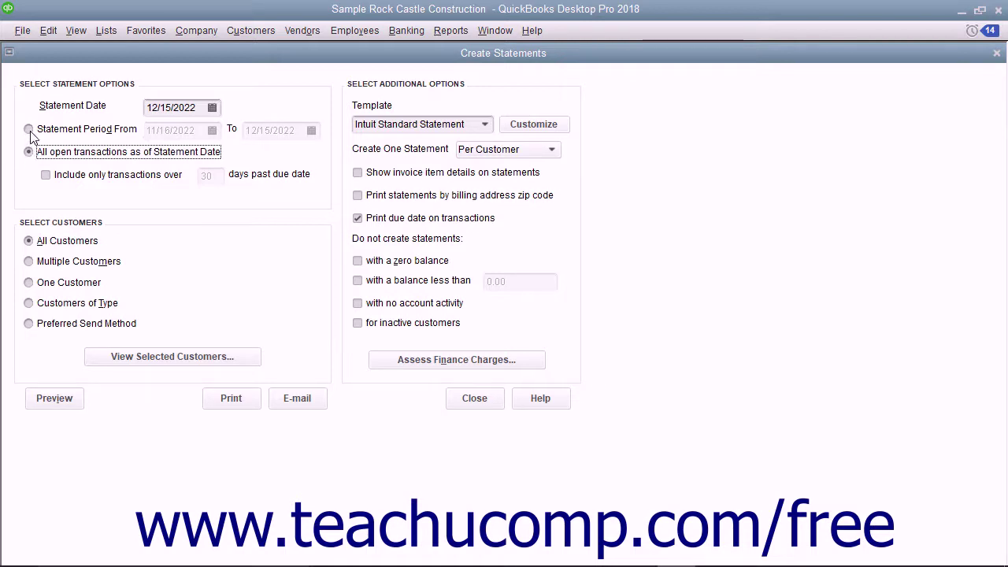
{"action": "left_click", "coordinate": [28, 130]}
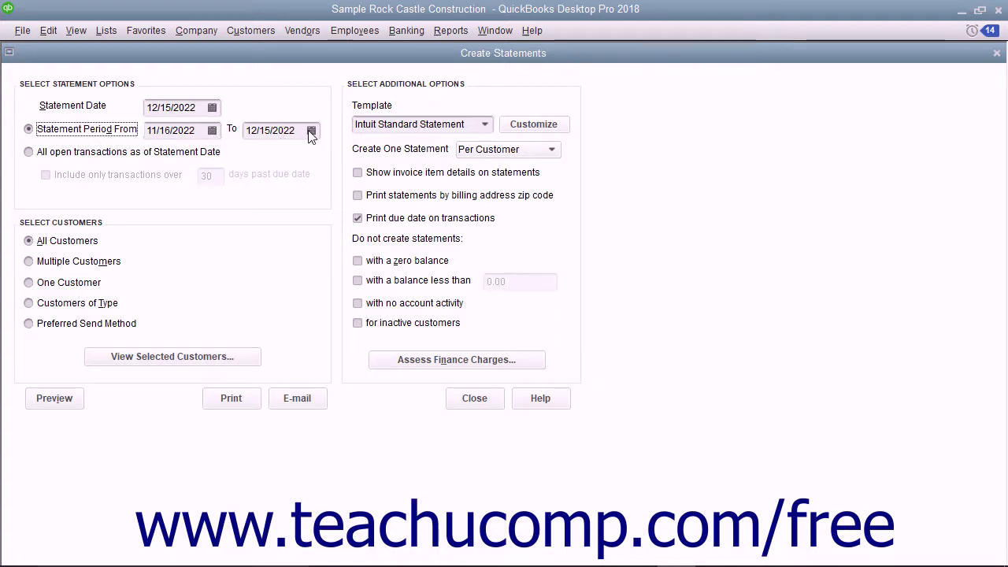
{"action": "left_click", "coordinate": [29, 152]}
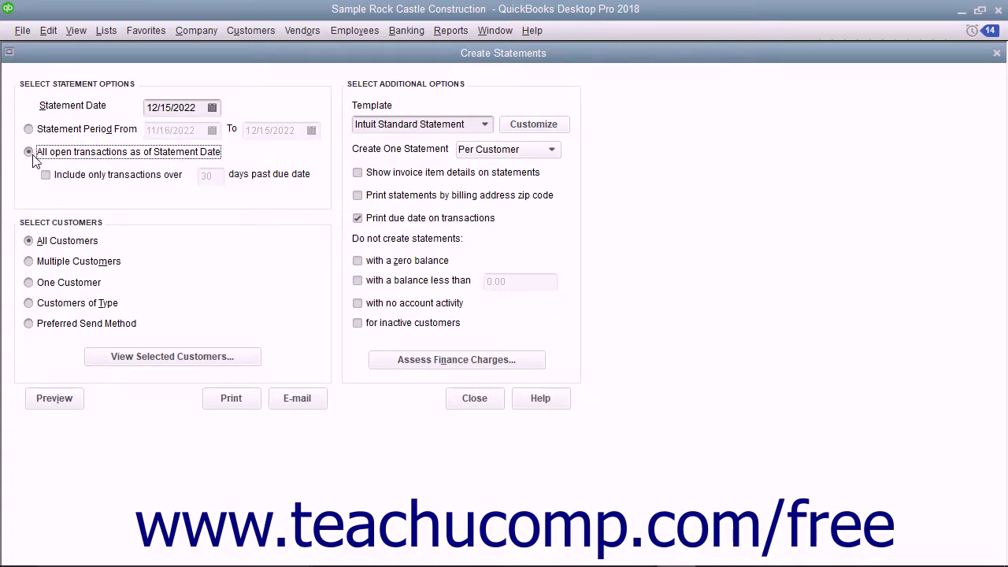
{"action": "left_click", "coordinate": [46, 175]}
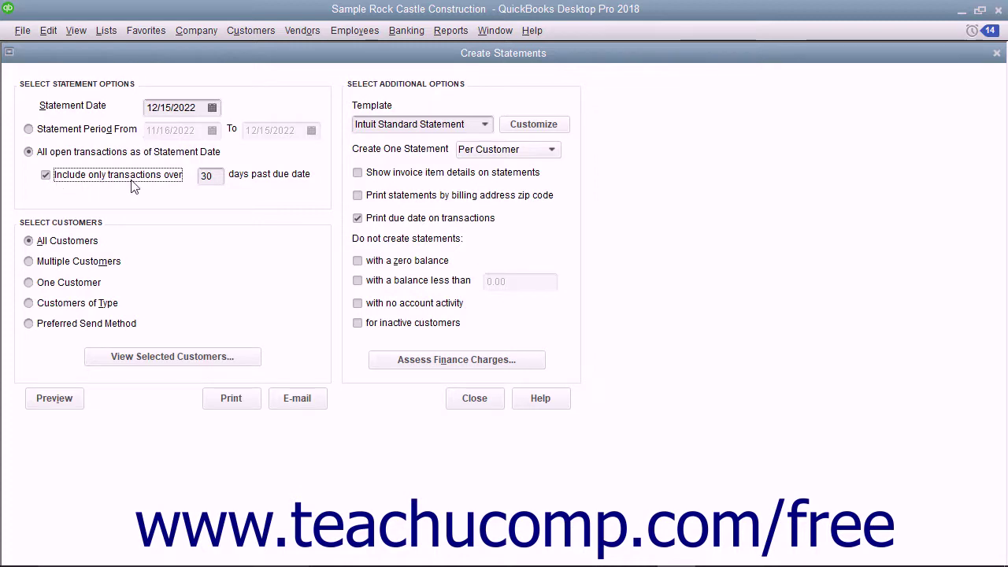
{"action": "left_click", "coordinate": [206, 179]}
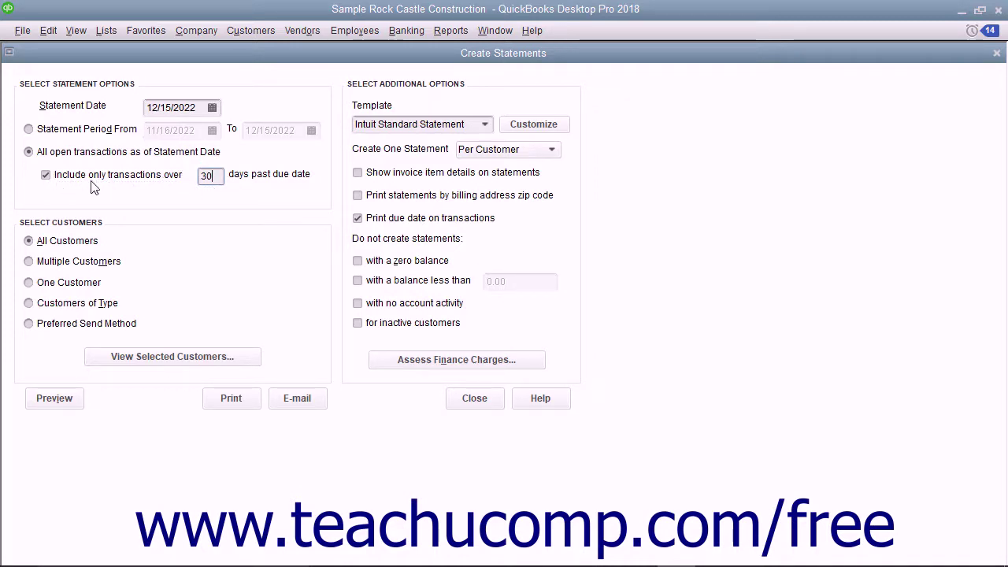
{"action": "left_click", "coordinate": [45, 175]}
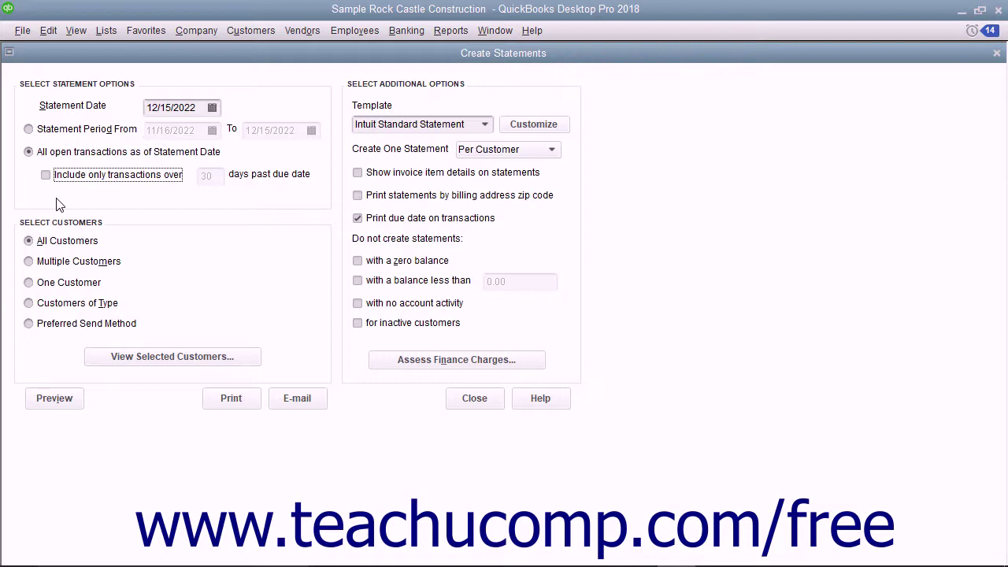
{"action": "left_click", "coordinate": [29, 242]}
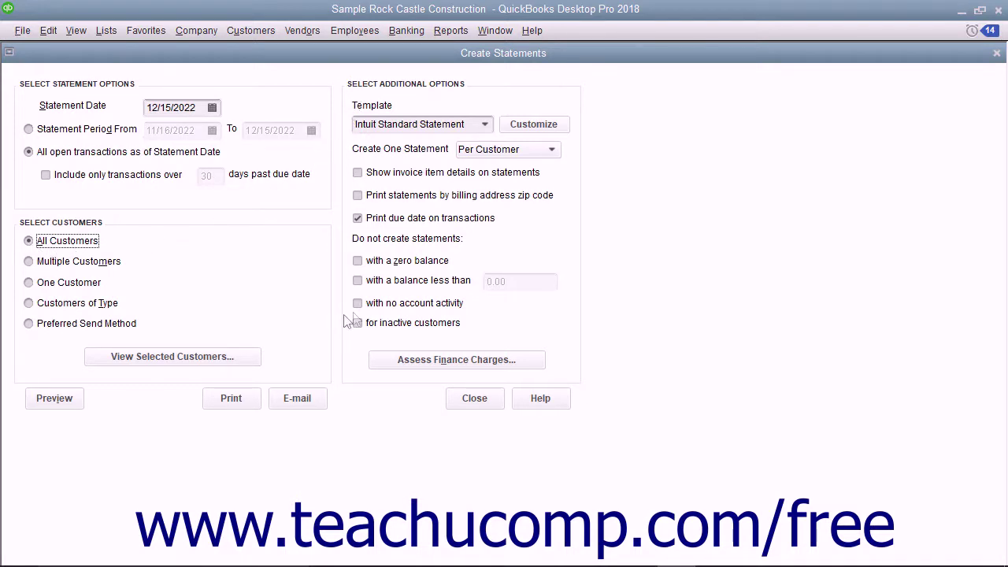
Show invoice item details, keep Intuit Standard Statement, and skip zero-balance and no-activity customers
{"action": "left_click", "coordinate": [358, 173]}
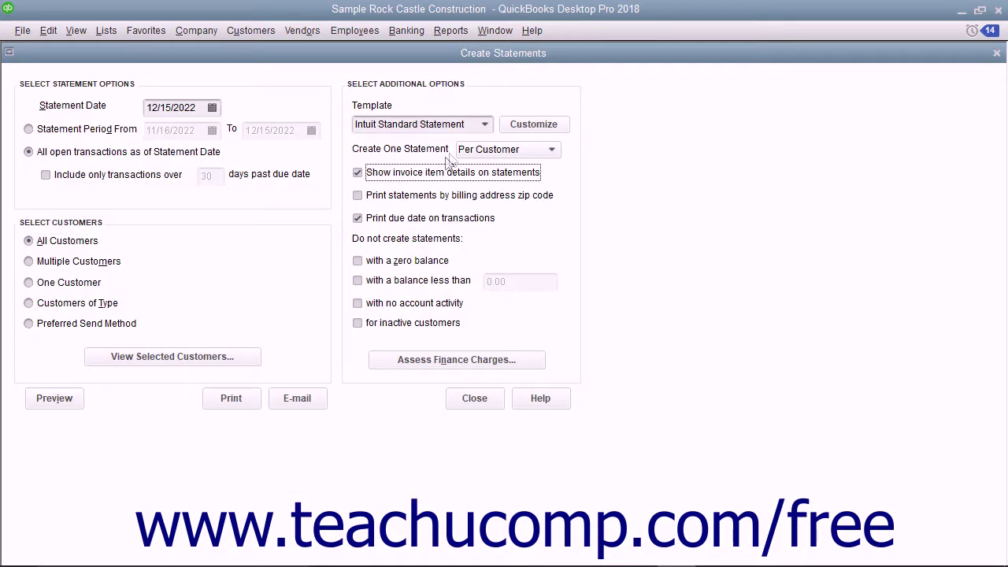
{"action": "left_click", "coordinate": [485, 126]}
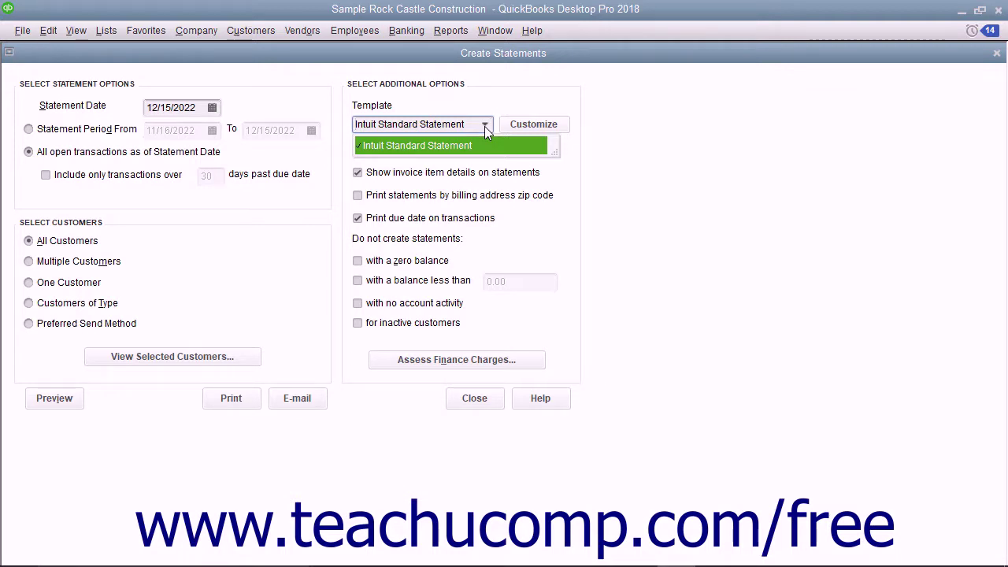
{"action": "left_click", "coordinate": [482, 145]}
{"action": "left_click", "coordinate": [359, 260]}
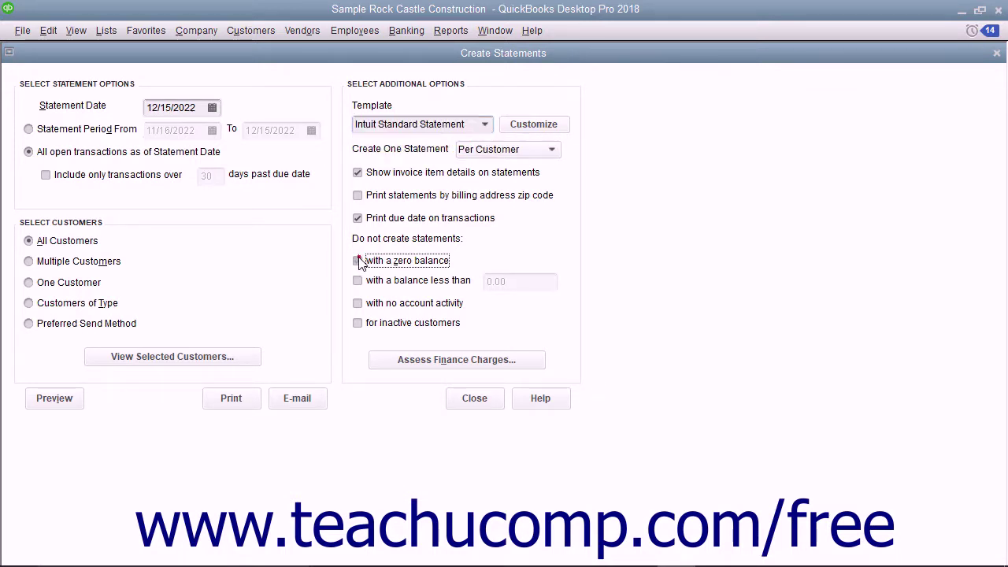
{"action": "left_click", "coordinate": [358, 303]}
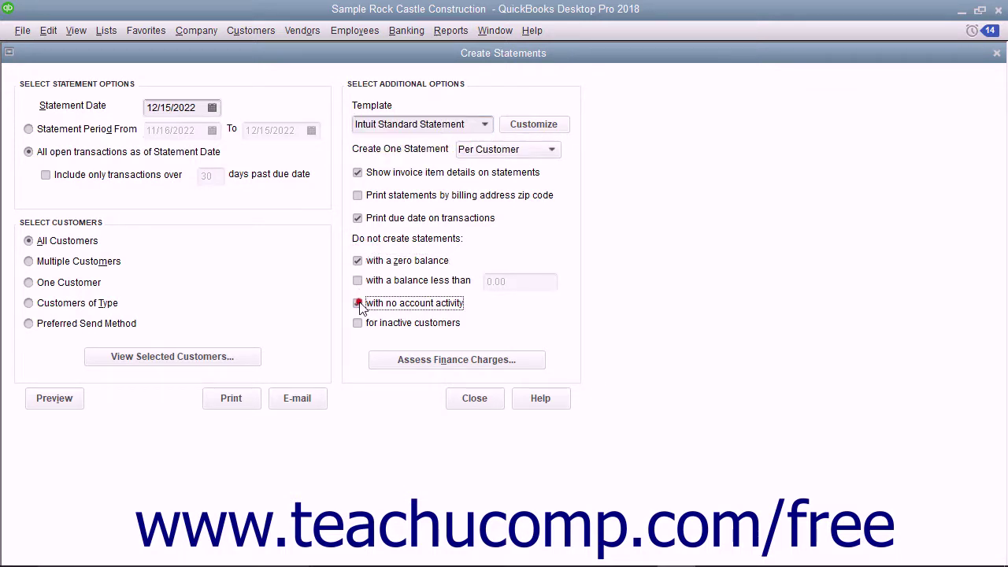
{"action": "left_click", "coordinate": [467, 359]}
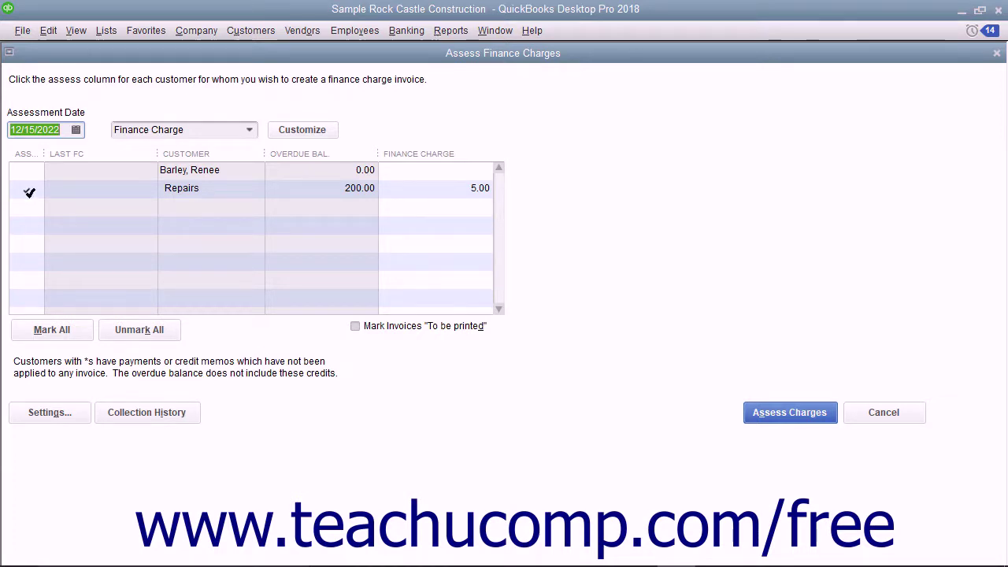
Mark the Repairs job's $5.00 finance charge, assess it, and confirm the prompt
{"action": "left_click", "coordinate": [29, 192]}
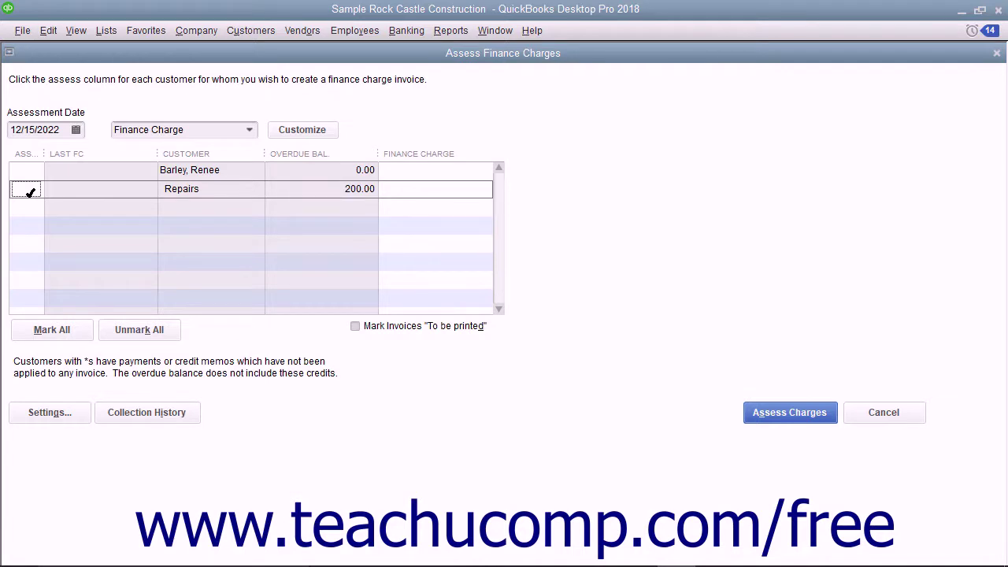
{"action": "left_click", "coordinate": [29, 193]}
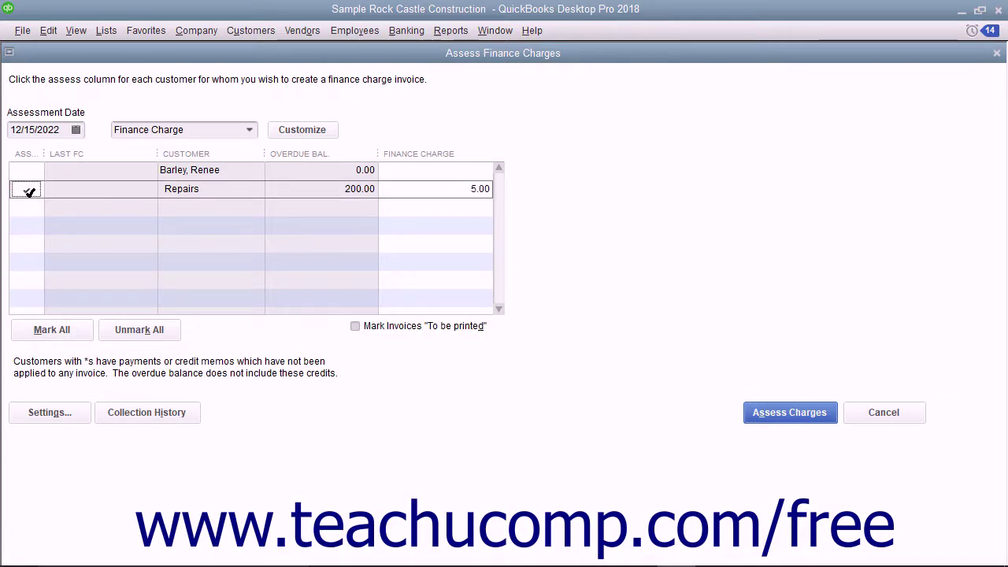
{"action": "left_click", "coordinate": [434, 190]}
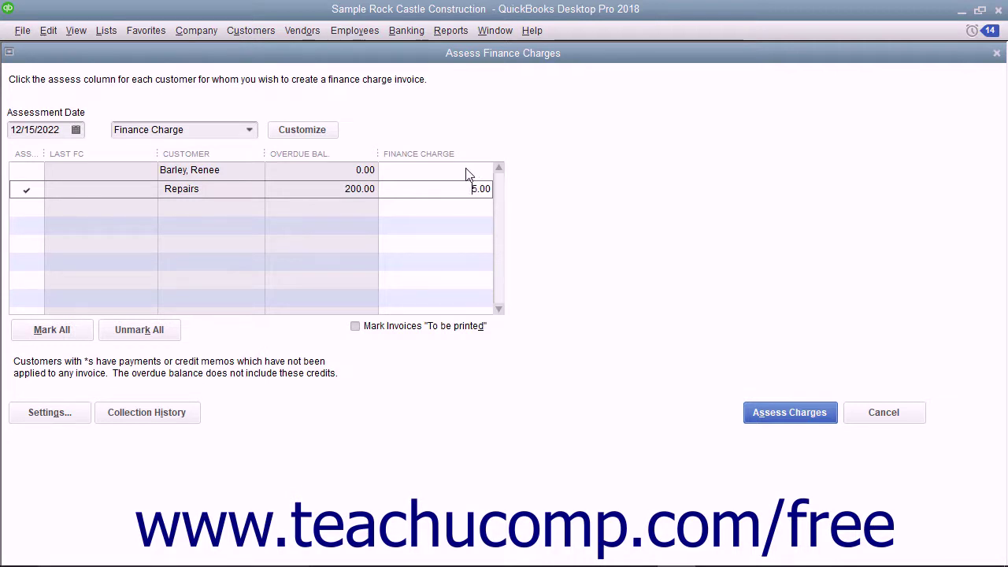
{"action": "double_click", "coordinate": [461, 188]}
{"action": "left_click", "coordinate": [768, 418]}
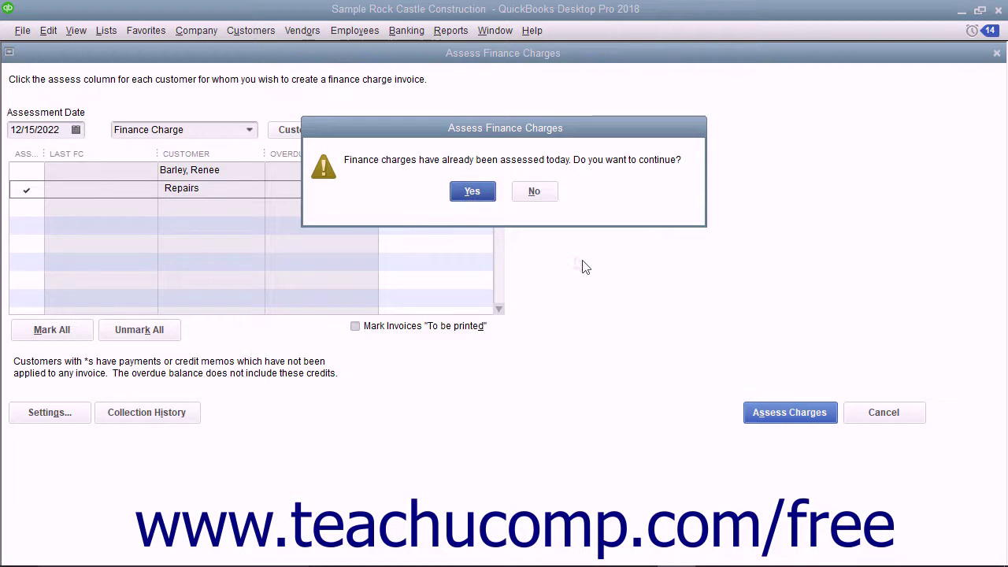
{"action": "left_click", "coordinate": [480, 199]}
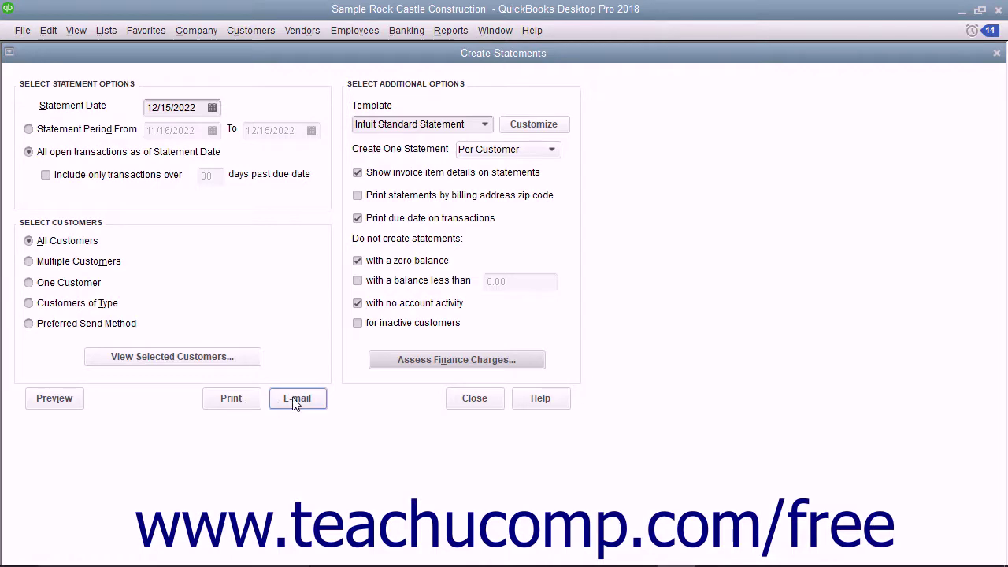
{"action": "left_click", "coordinate": [72, 404]}
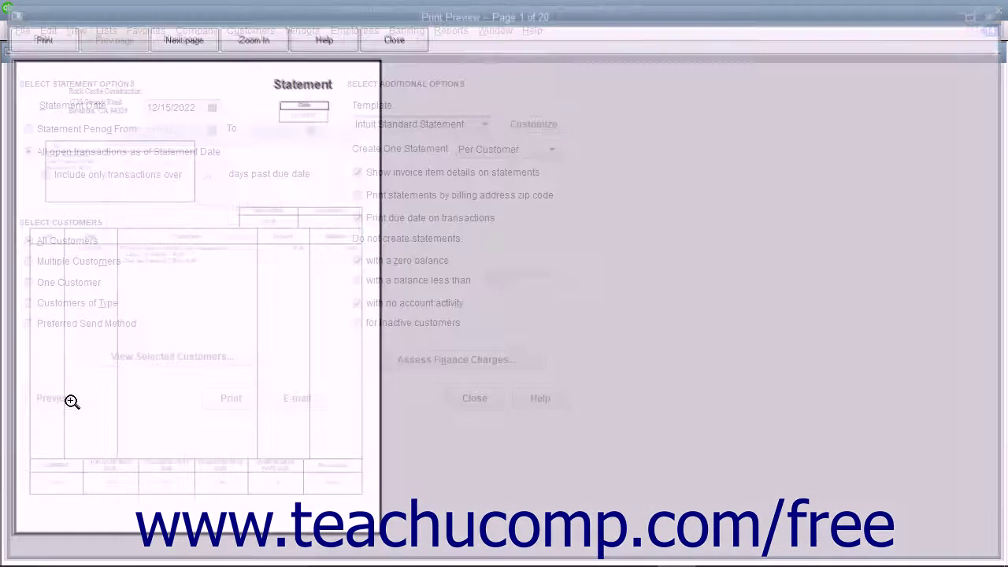
{"action": "left_click", "coordinate": [189, 43]}
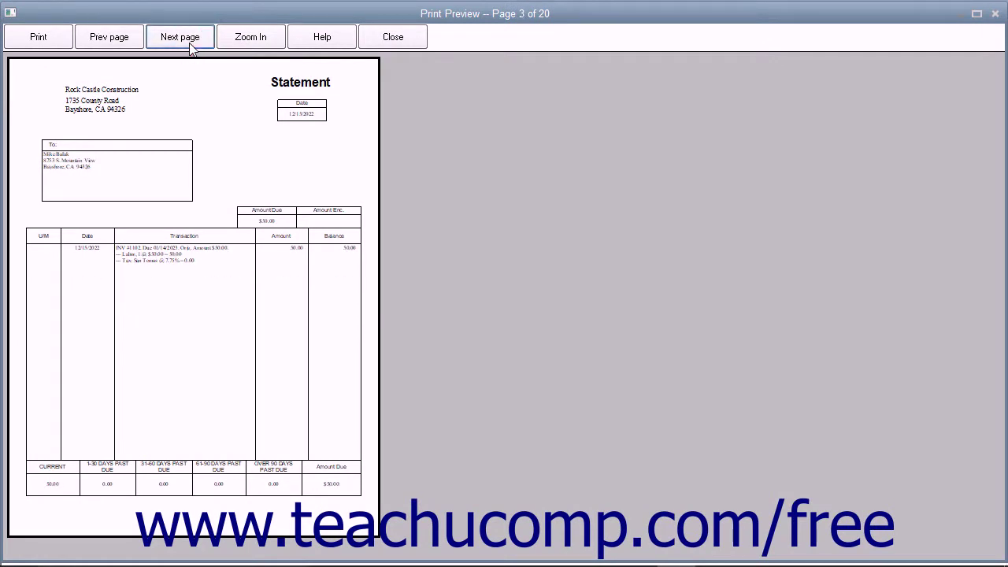
{"action": "left_click", "coordinate": [189, 44]}
{"action": "left_click", "coordinate": [154, 288]}
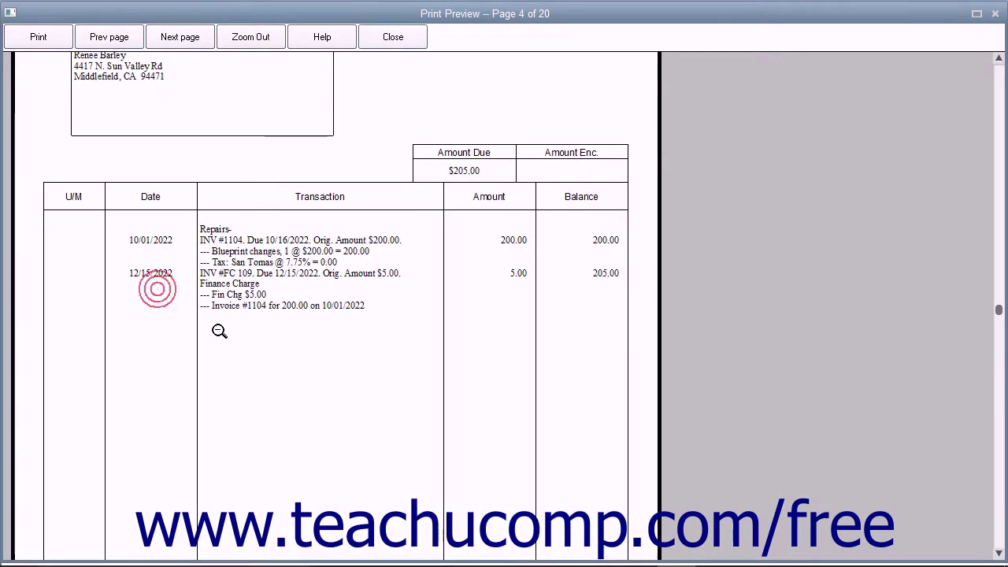
{"action": "left_click", "coordinate": [221, 285]}
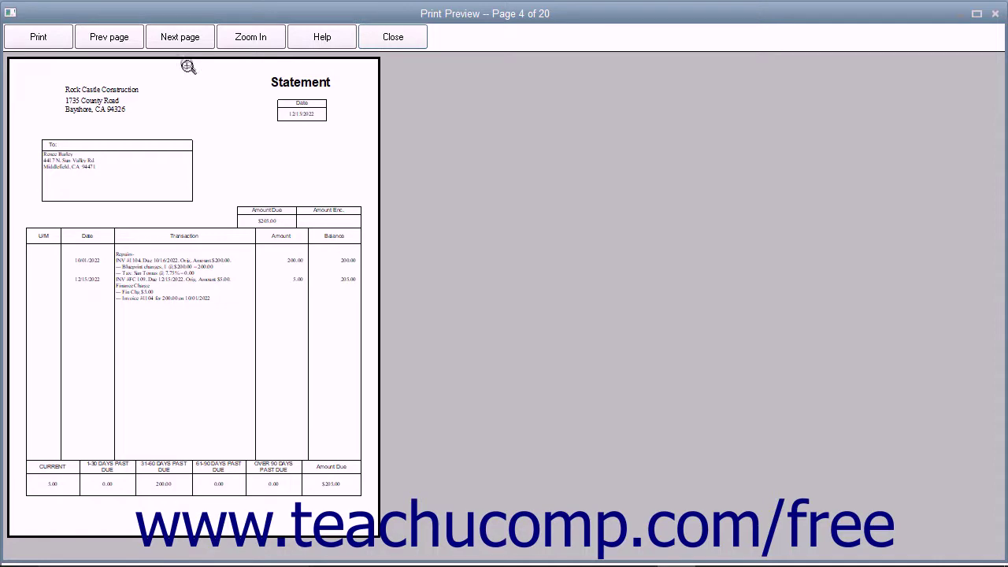
{"action": "left_click", "coordinate": [401, 38]}
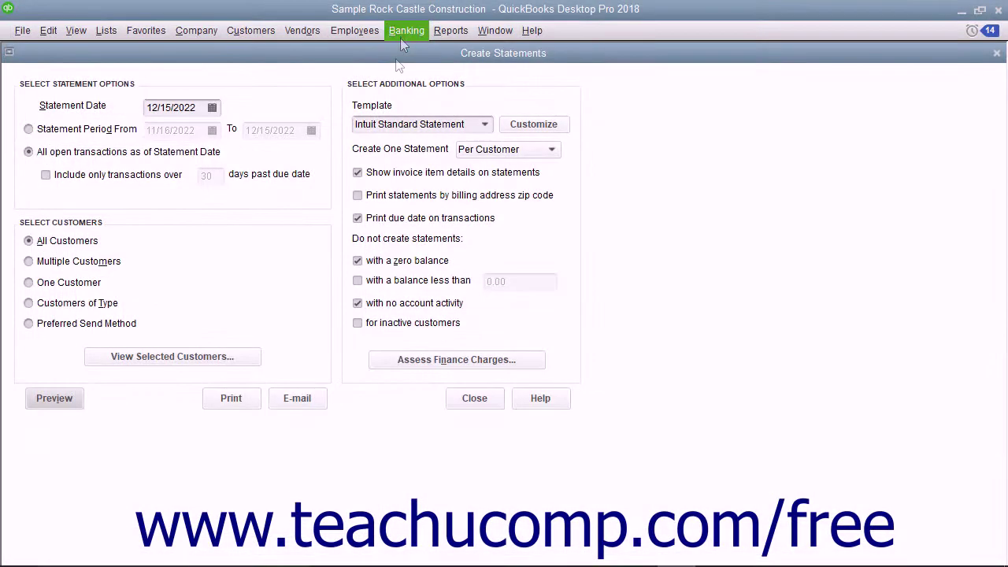